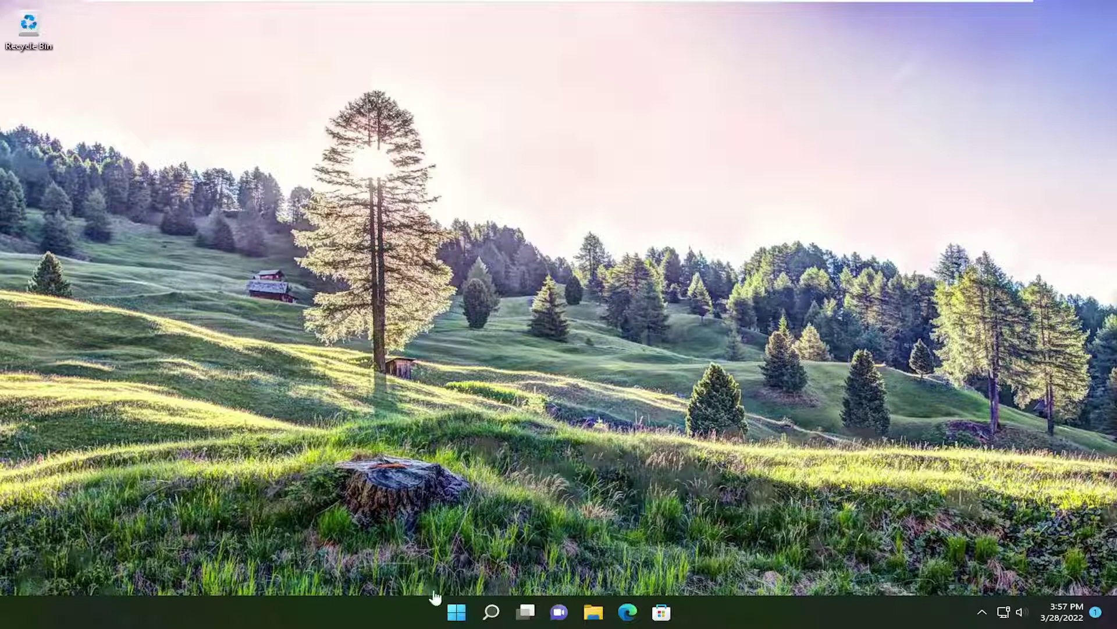
Step: Search for regedit and run Registry Editor as administrator, approving the UAC prompt
{"action": "left_click", "coordinate": [482, 614]}
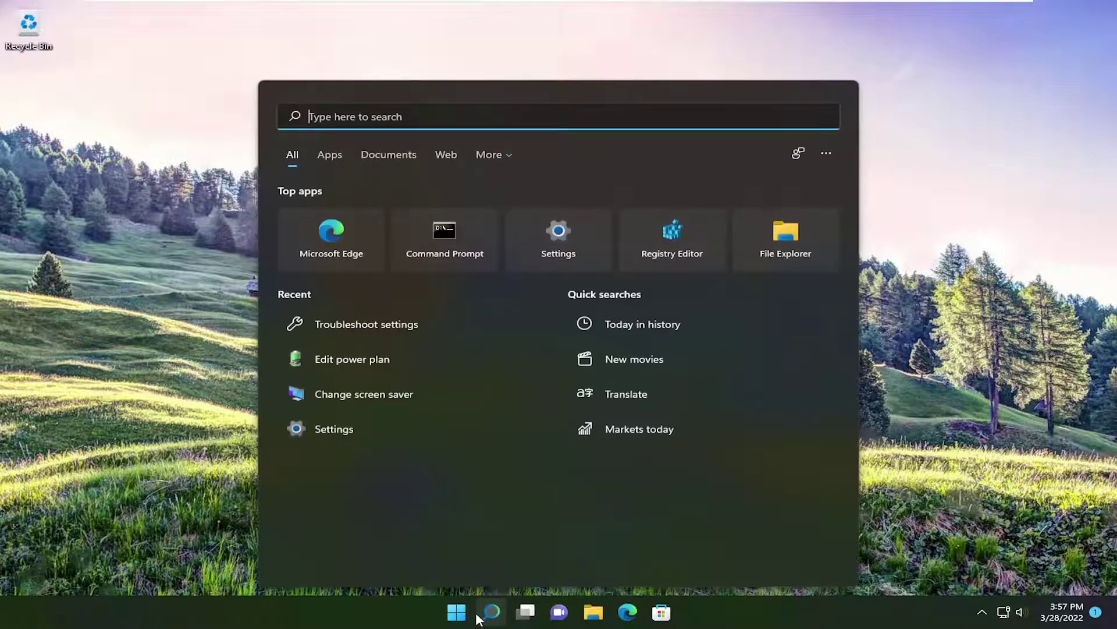
{"action": "type", "text": "regedit"}
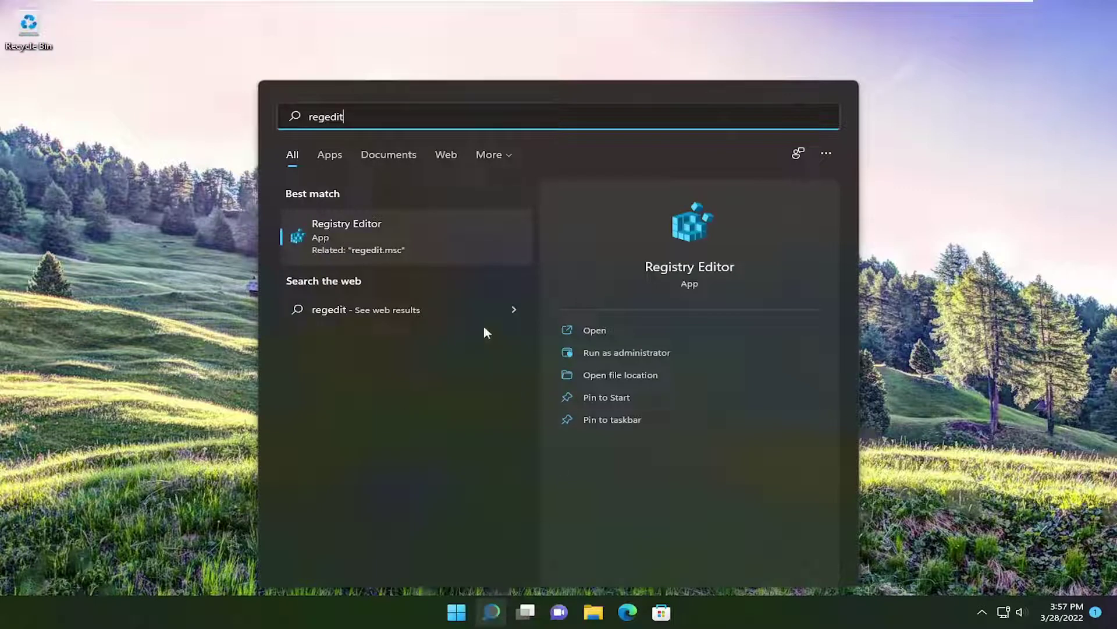
{"action": "right_click", "coordinate": [354, 230]}
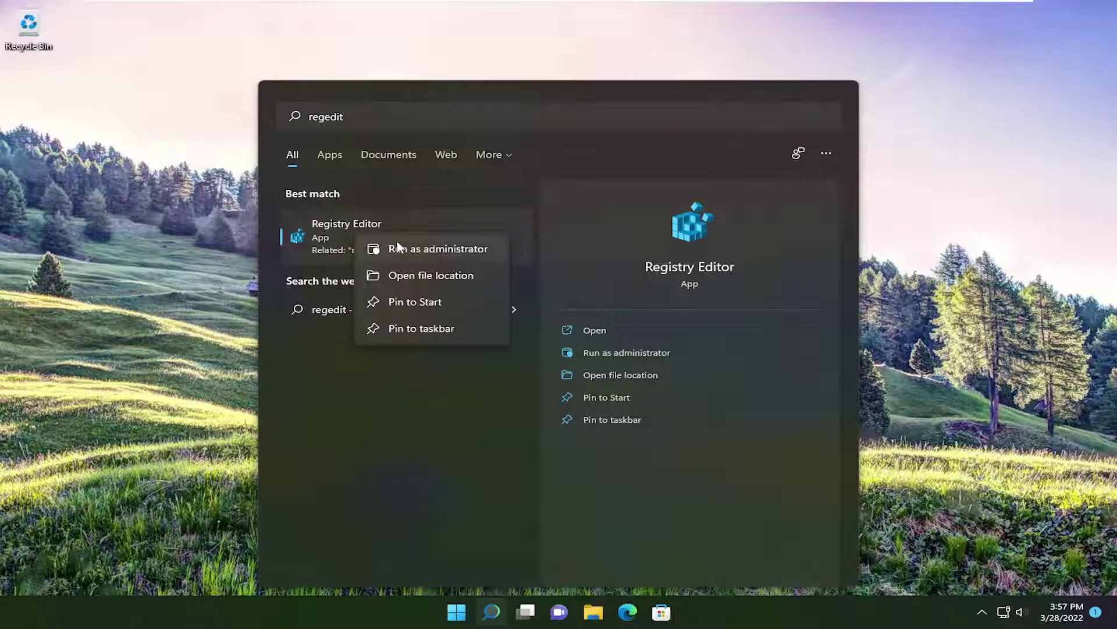
{"action": "left_click", "coordinate": [410, 249]}
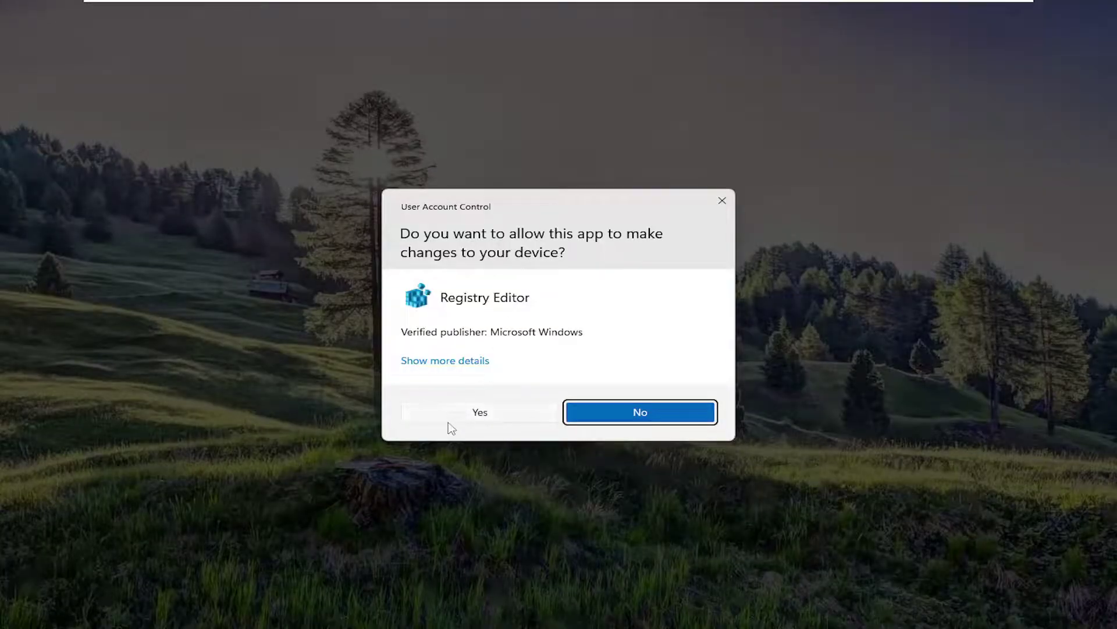
{"action": "left_click", "coordinate": [470, 417]}
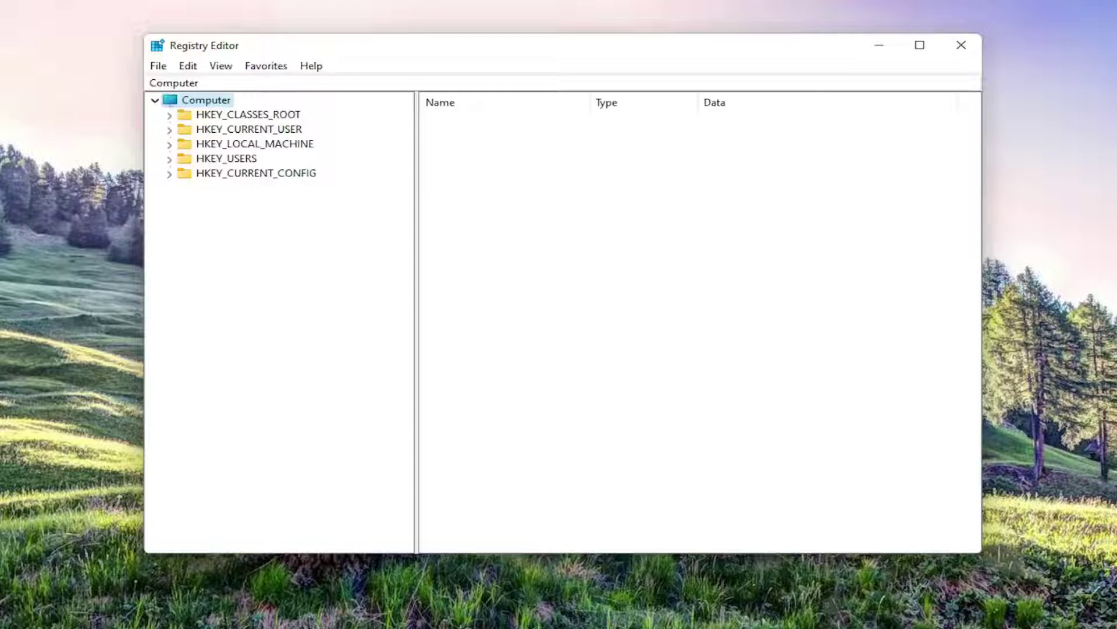
{"action": "left_click", "coordinate": [157, 69]}
{"action": "left_click", "coordinate": [197, 104]}
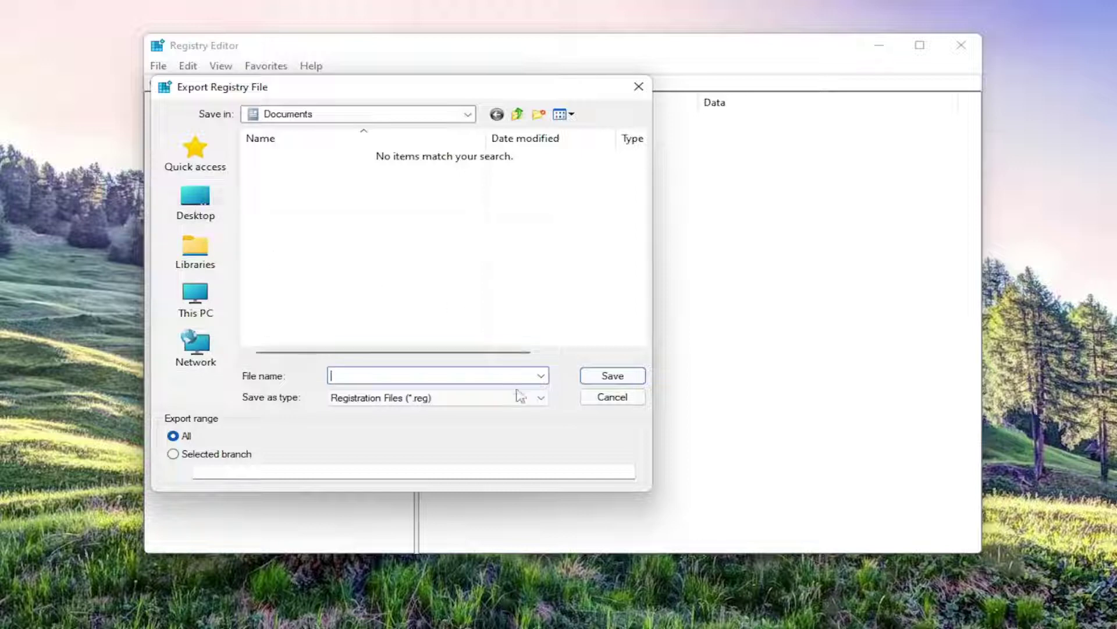
{"action": "left_click", "coordinate": [610, 399]}
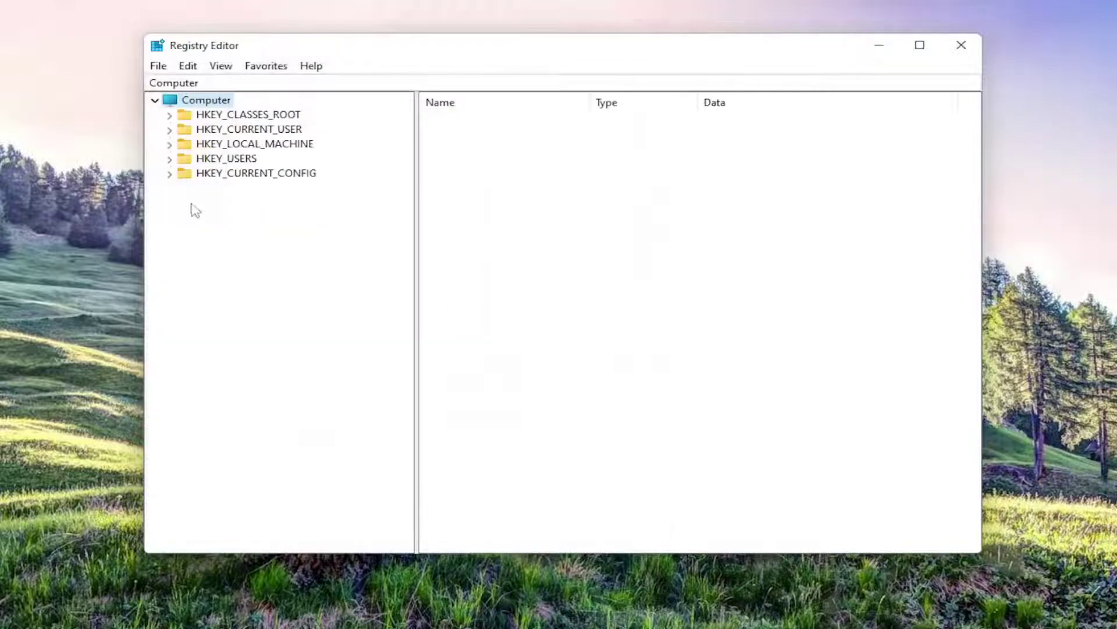
{"action": "left_click", "coordinate": [159, 66]}
{"action": "left_click", "coordinate": [169, 83]}
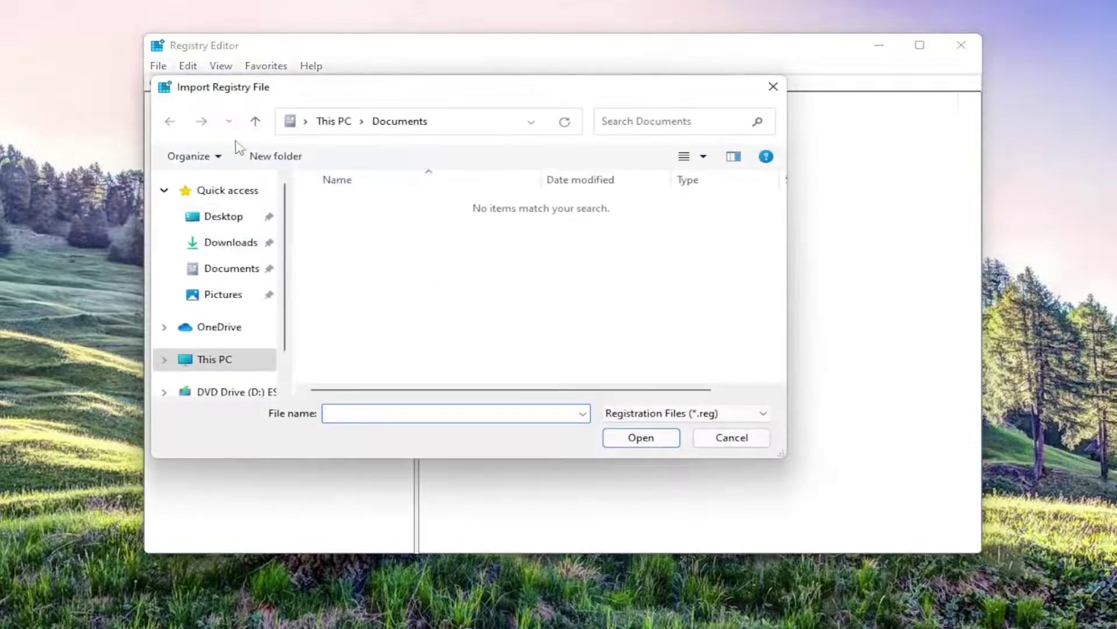
{"action": "left_click", "coordinate": [215, 217]}
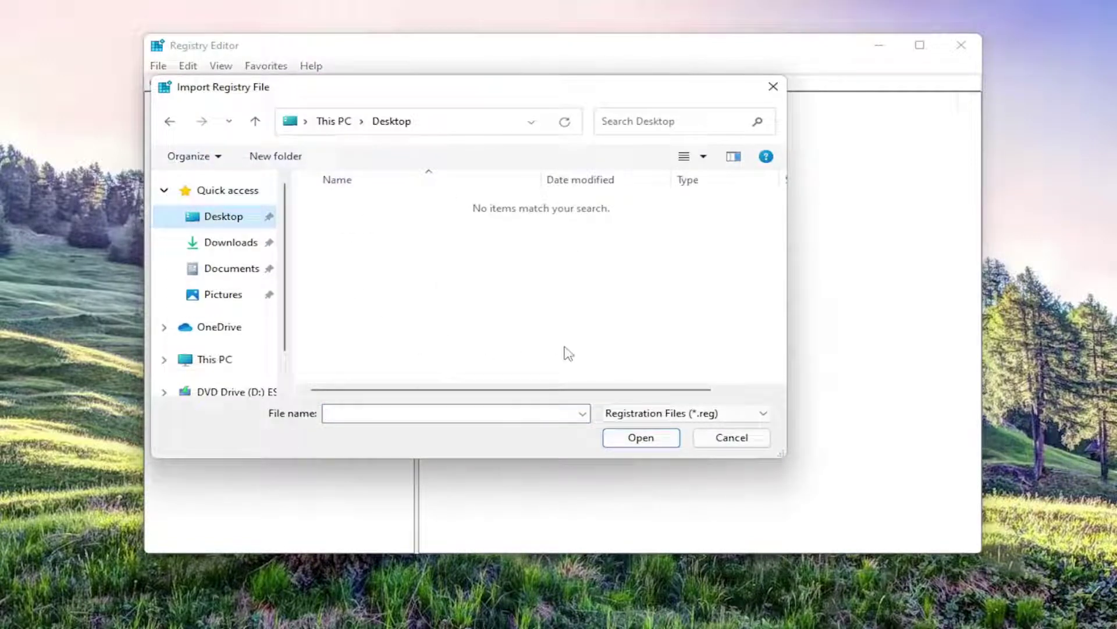
{"action": "left_click", "coordinate": [730, 440]}
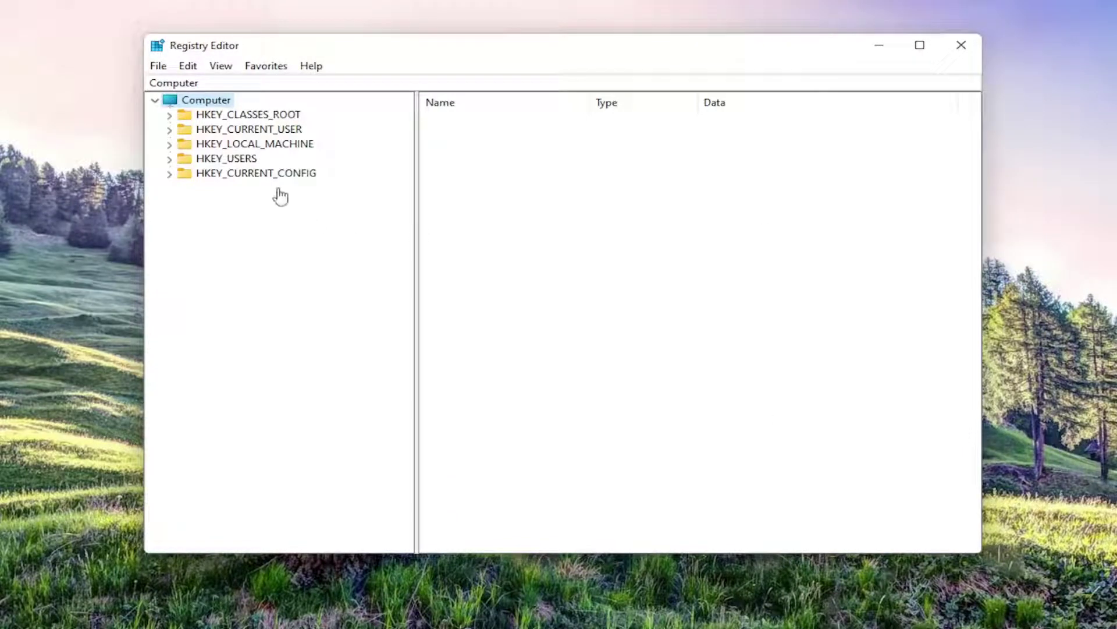
Step: Expand HKEY_CURRENT_USER, Software, Microsoft and Windows in the key tree
{"action": "double_click", "coordinate": [253, 131]}
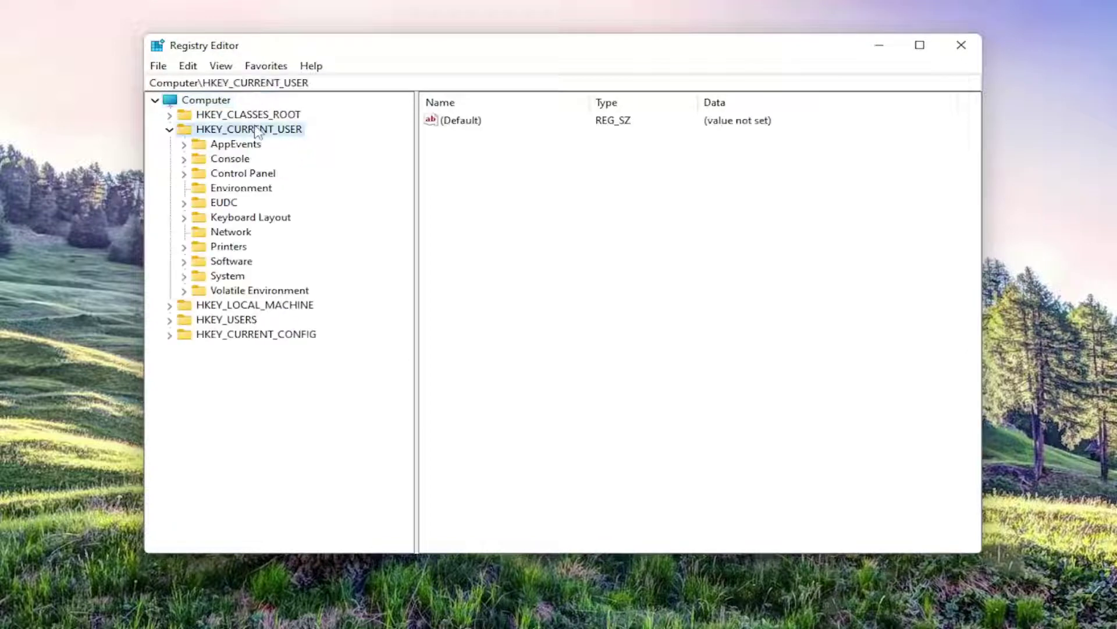
{"action": "double_click", "coordinate": [227, 262]}
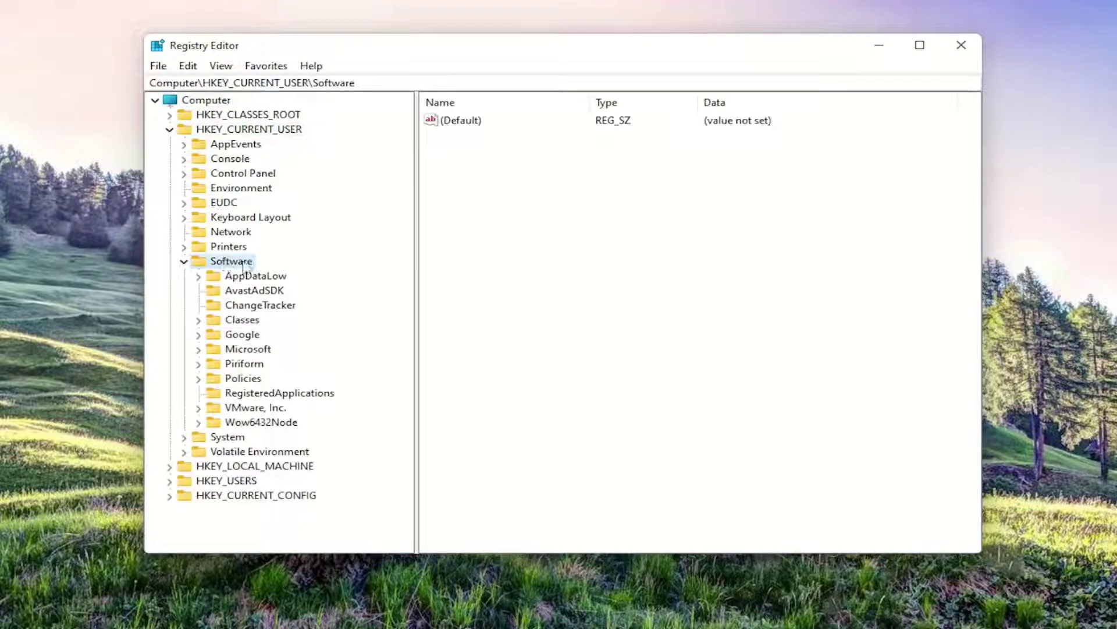
{"action": "left_click", "coordinate": [238, 351]}
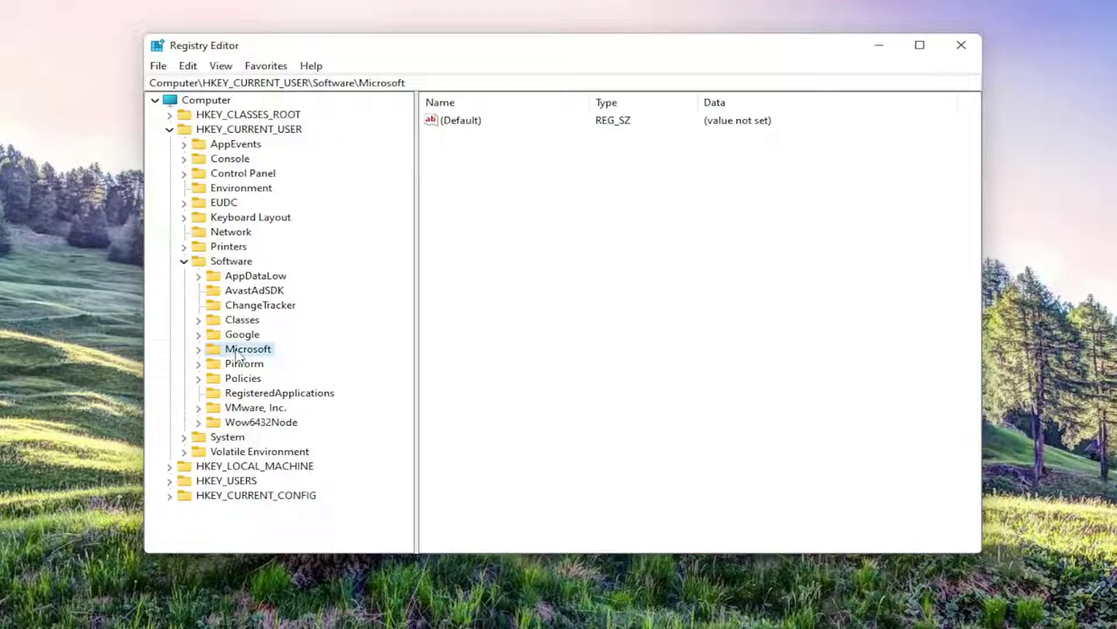
{"action": "double_click", "coordinate": [237, 350]}
{"action": "scroll", "coordinate": [261, 402], "scroll_direction": "down", "scroll_amount": 10}
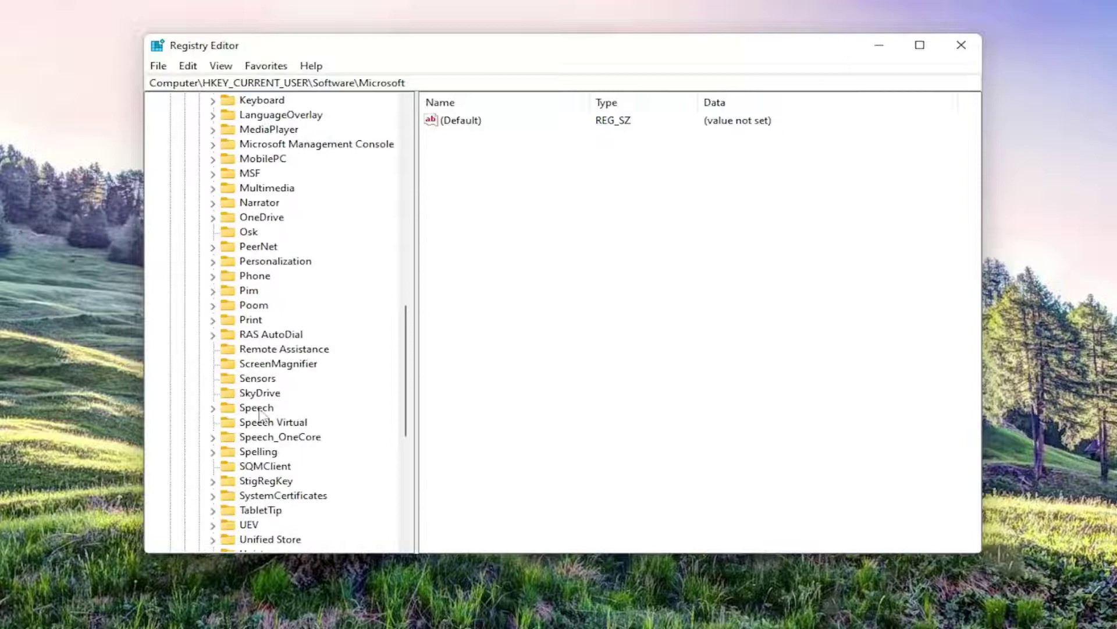
{"action": "scroll", "coordinate": [260, 415], "scroll_direction": "down", "scroll_amount": 5}
{"action": "left_click", "coordinate": [256, 408]}
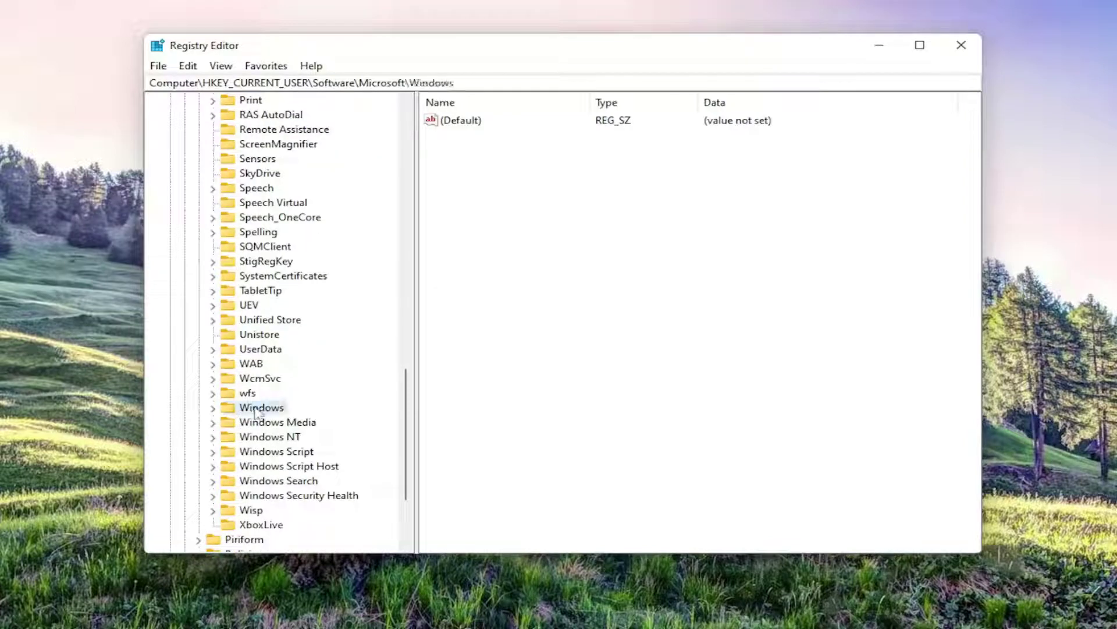
{"action": "double_click", "coordinate": [256, 408]}
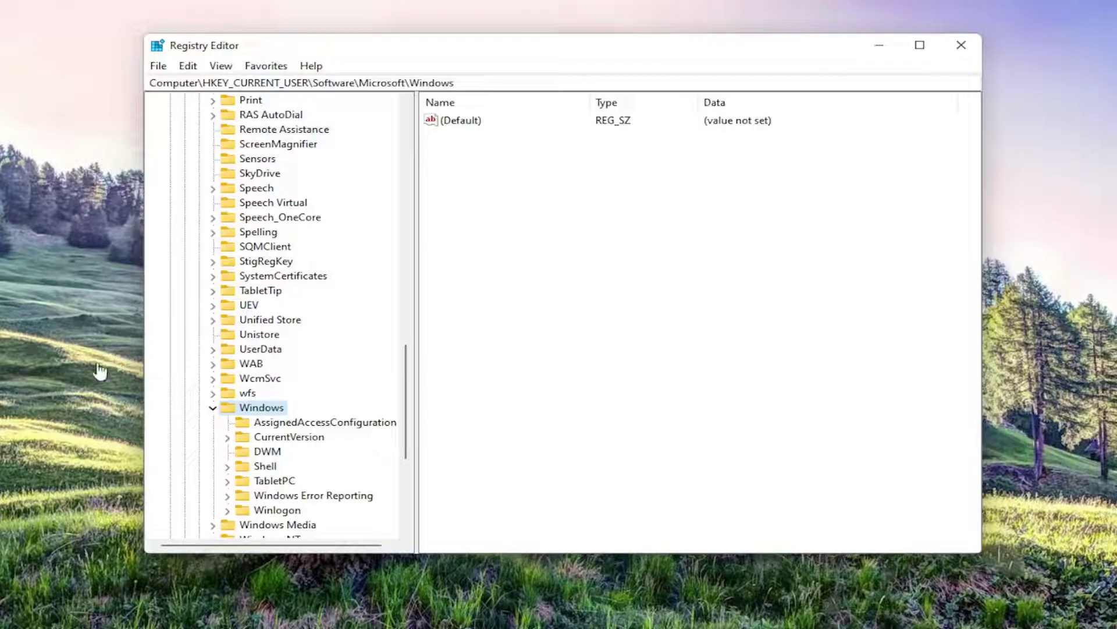
Step: Expand CurrentVersion and Explorer, then select the StuckRects3 subkey
{"action": "double_click", "coordinate": [278, 437]}
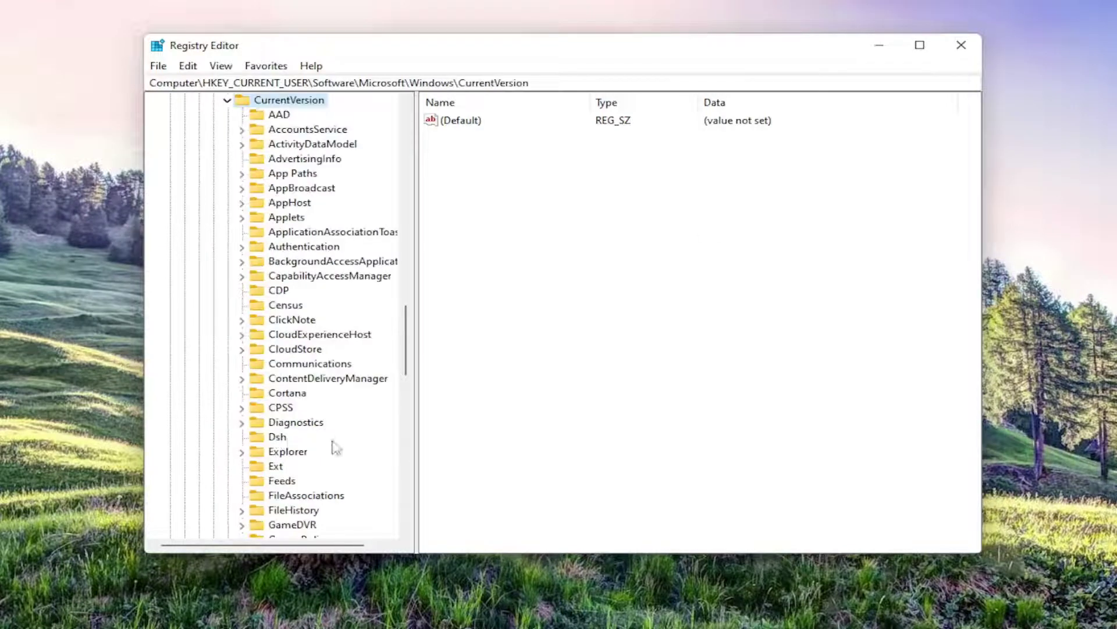
{"action": "double_click", "coordinate": [287, 451]}
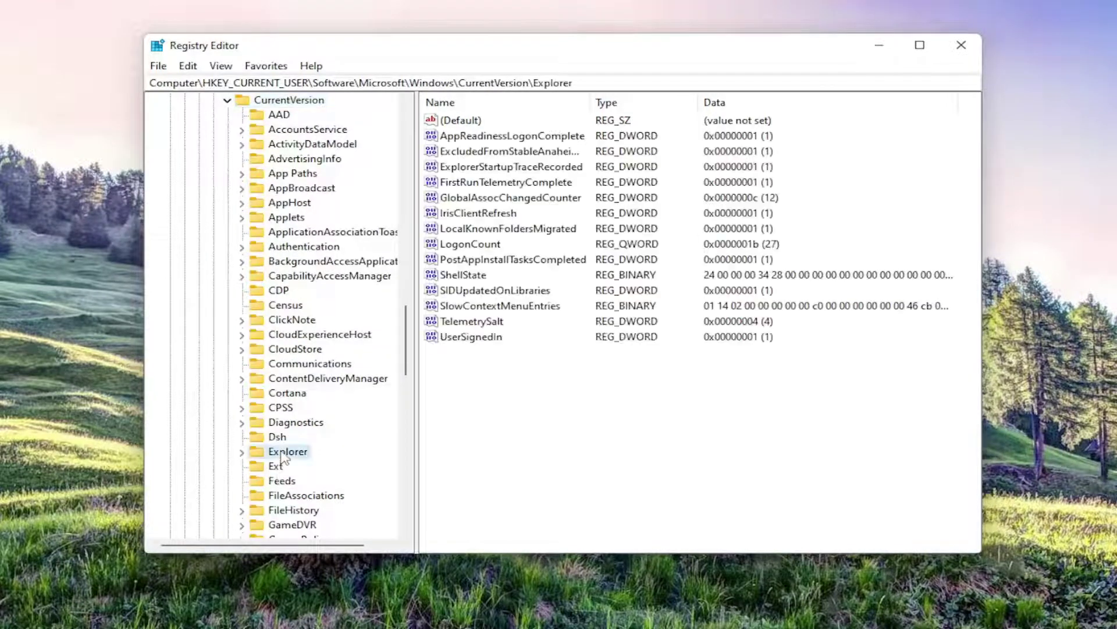
{"action": "left_click", "coordinate": [303, 451]}
{"action": "scroll", "coordinate": [313, 366], "scroll_direction": "up", "scroll_amount": 2}
{"action": "left_click", "coordinate": [271, 362]}
{"action": "scroll", "coordinate": [303, 384], "scroll_direction": "down", "scroll_amount": 5}
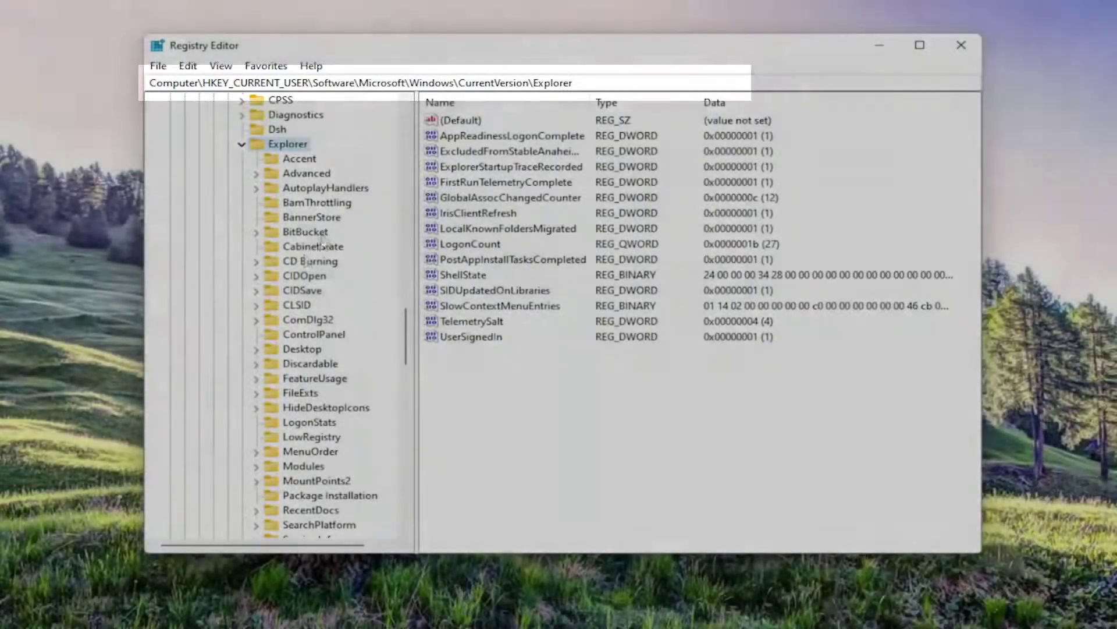
{"action": "left_click", "coordinate": [302, 349]}
{"action": "scroll", "coordinate": [304, 355], "scroll_direction": "down", "scroll_amount": 3}
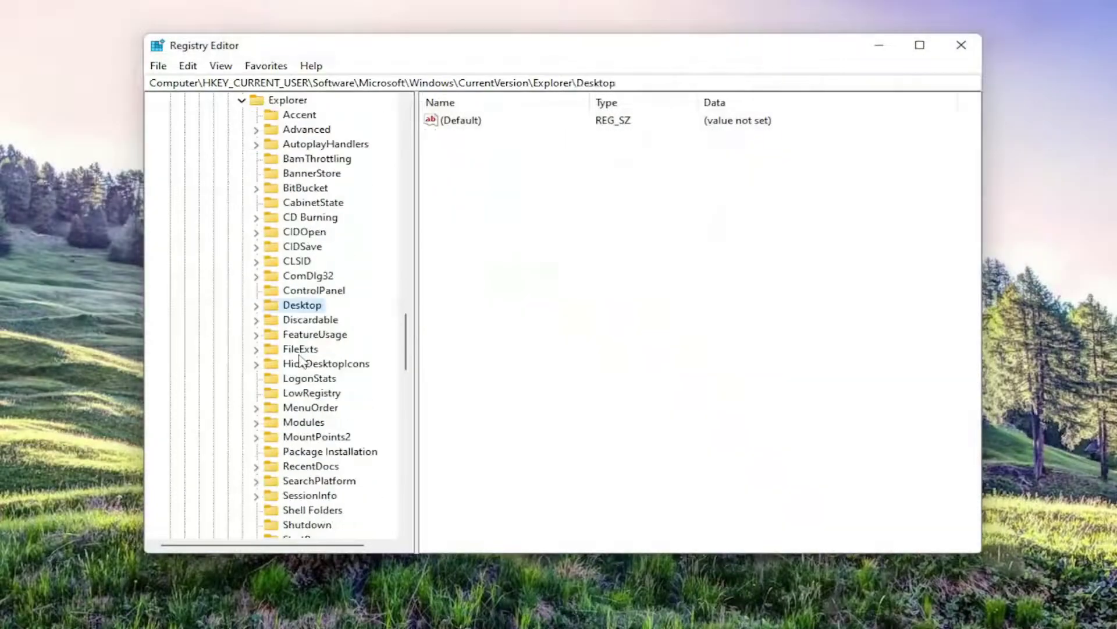
{"action": "left_click", "coordinate": [304, 496]}
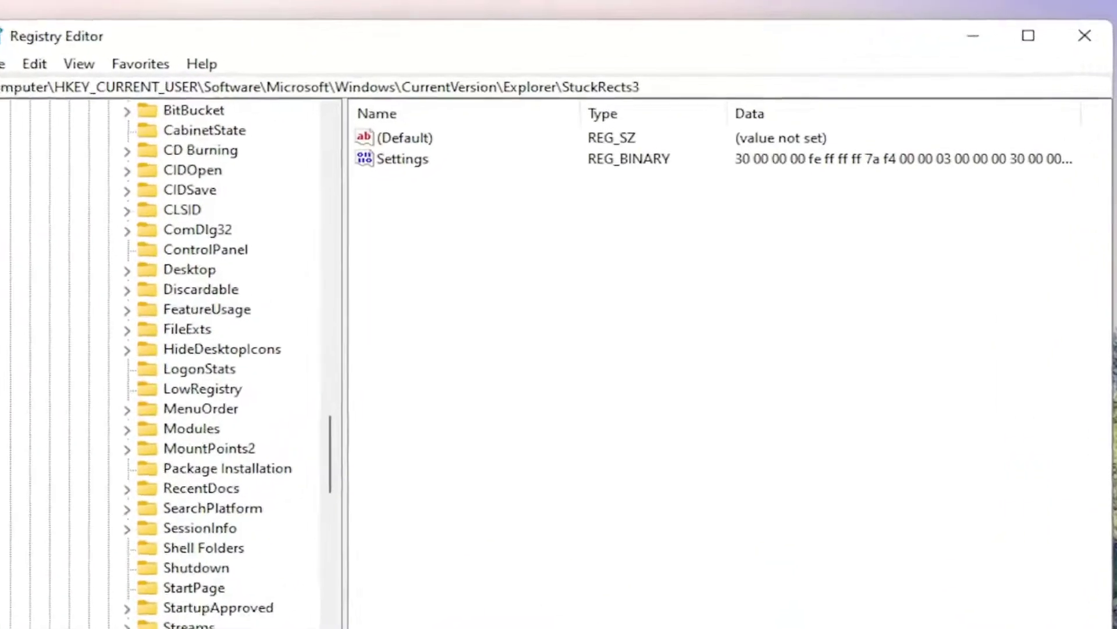
Step: Edit the Settings binary value, replacing the 03 byte in row 00000008 with 01
{"action": "left_click", "coordinate": [379, 184]}
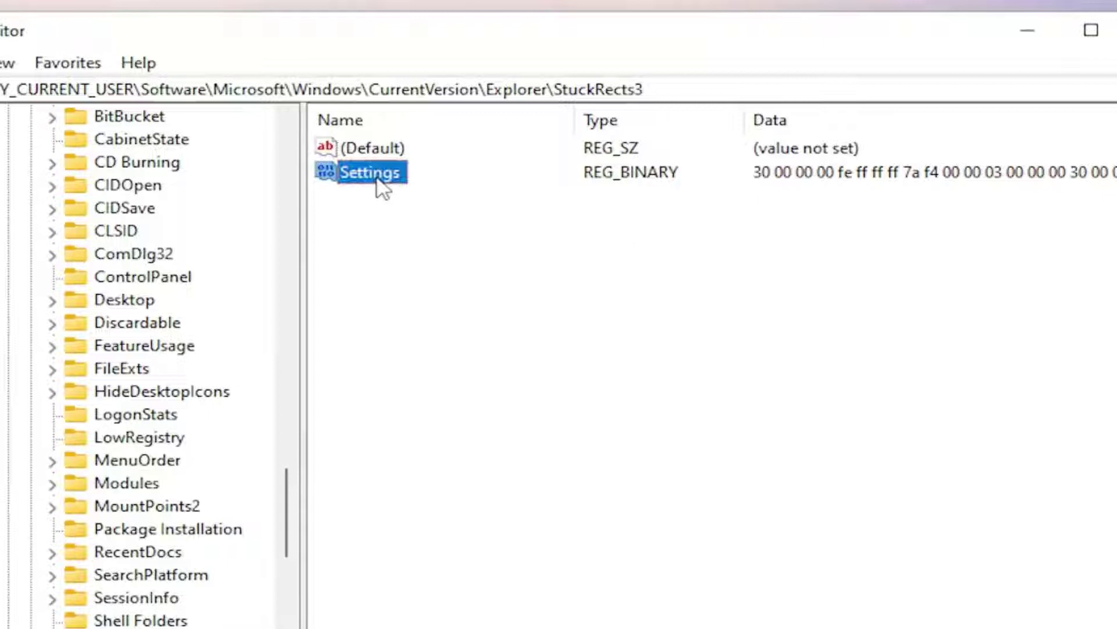
{"action": "double_click", "coordinate": [372, 185]}
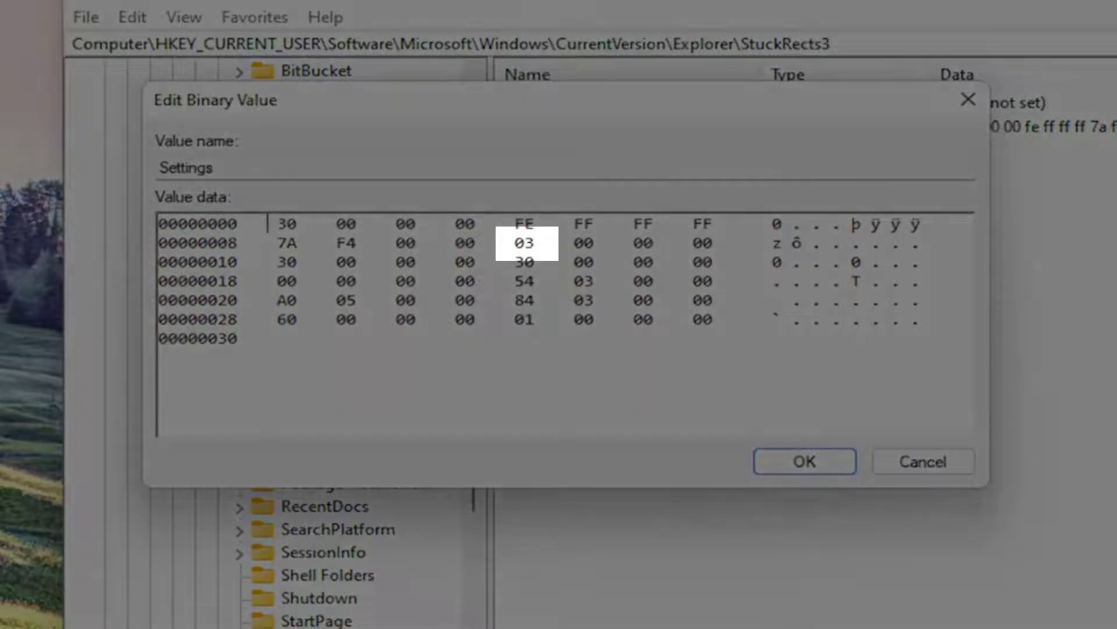
{"action": "left_click", "coordinate": [506, 243]}
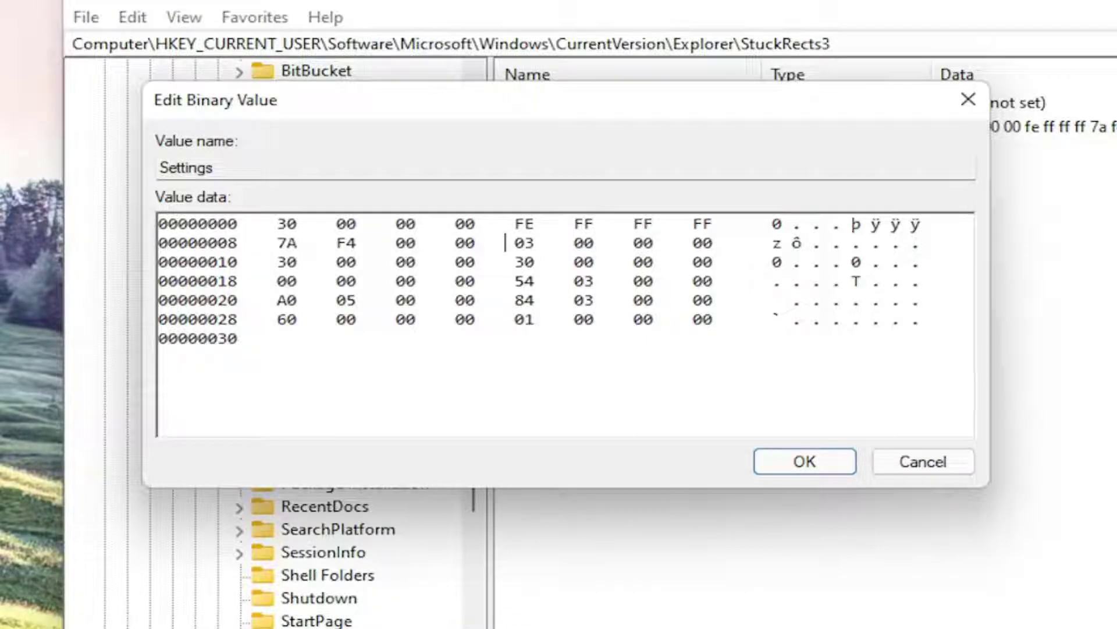
{"action": "key", "text": "Delete"}
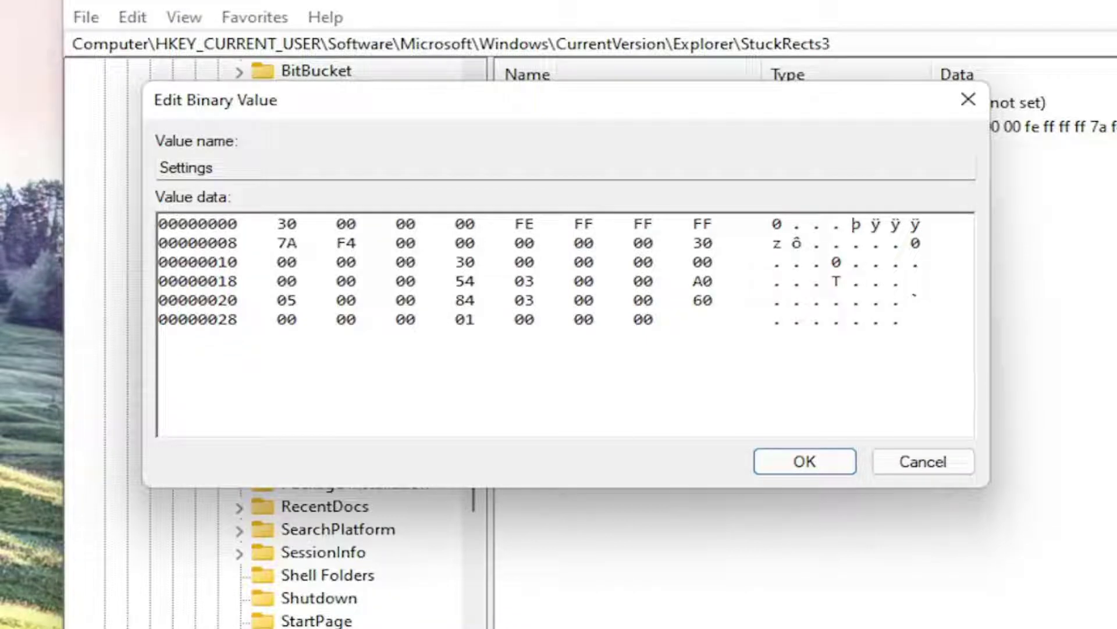
{"action": "type", "text": "01"}
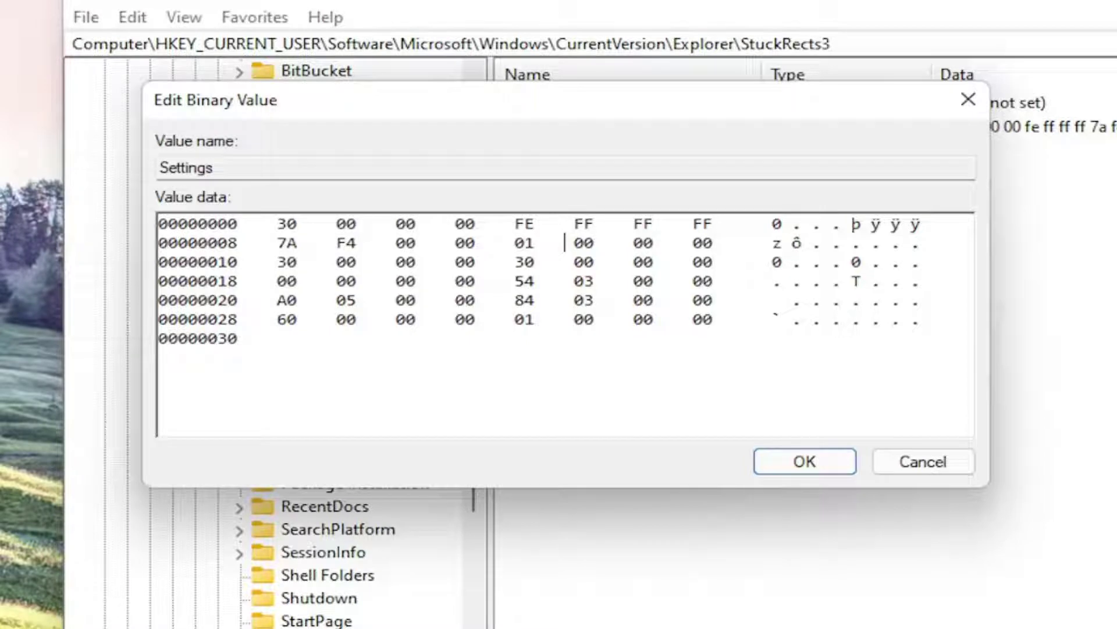
Step: Save the edited Settings value and launch Task Manager from the Start button menu
{"action": "left_click", "coordinate": [808, 462]}
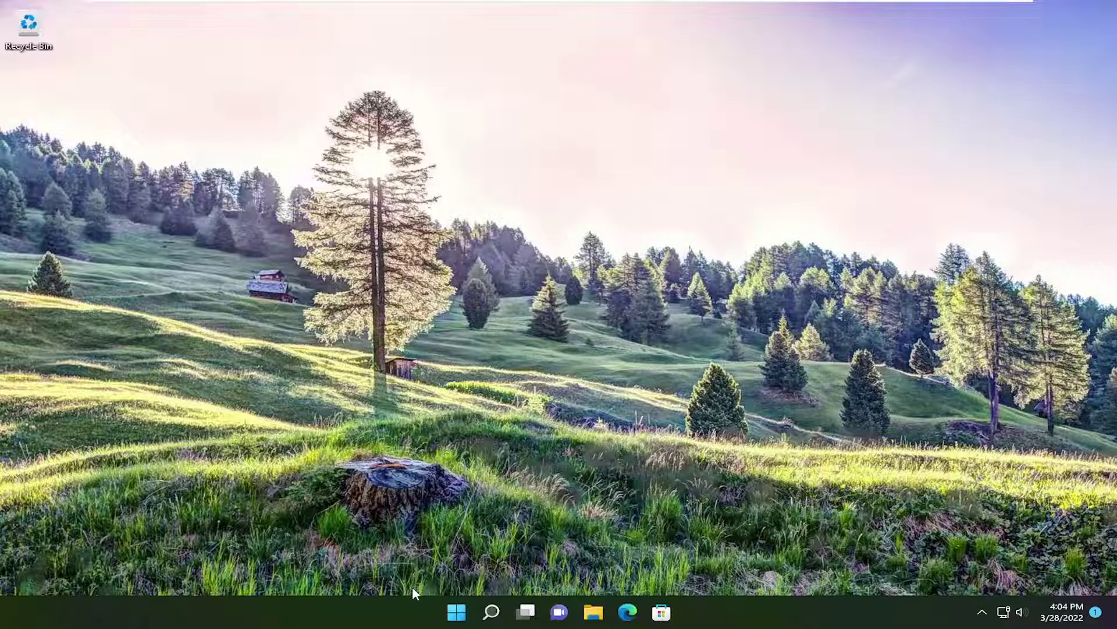
{"action": "right_click", "coordinate": [456, 611]}
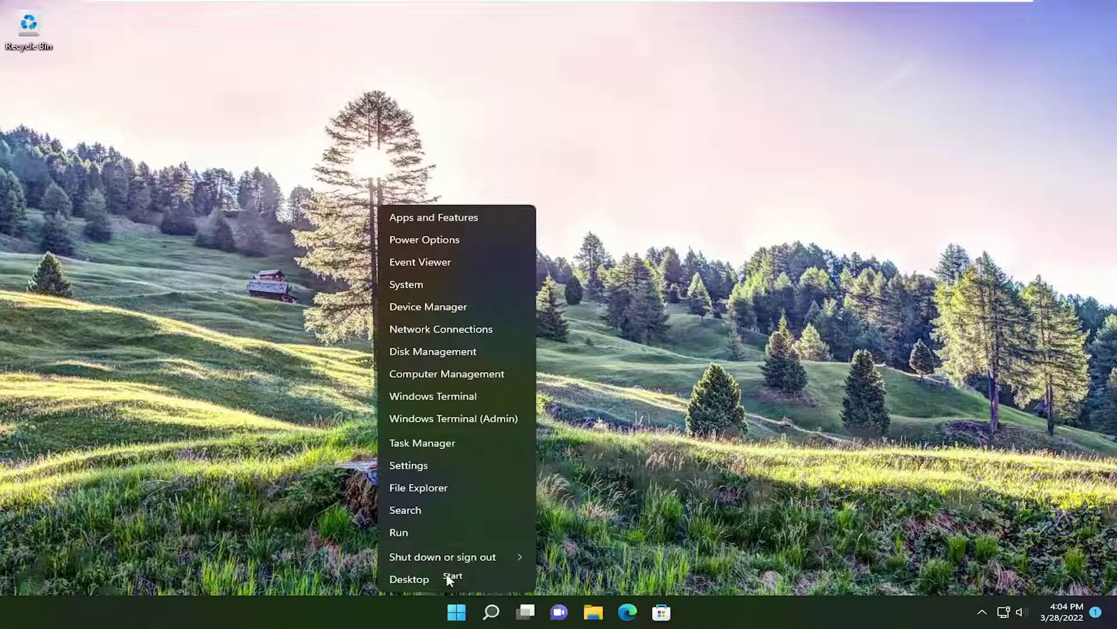
{"action": "left_click", "coordinate": [422, 446]}
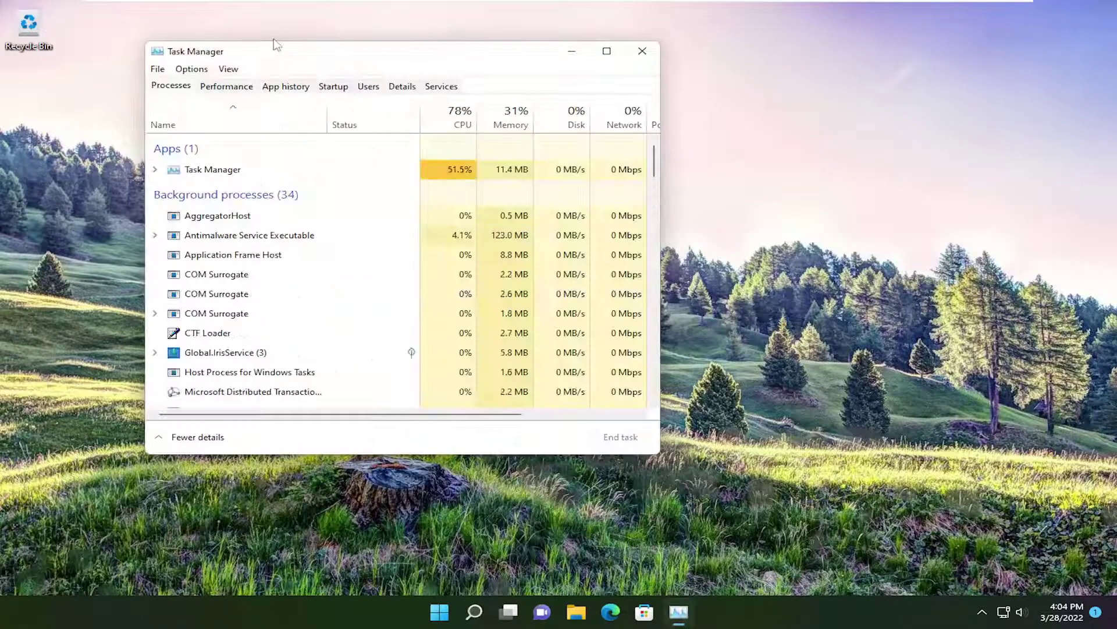
Step: Scroll Task Manager's Processes list down to Windows Explorer
{"action": "left_click_drag", "start_coordinate": [293, 44], "coordinate": [482, 62]}
{"action": "scroll", "coordinate": [418, 356], "scroll_direction": "down", "scroll_amount": 4}
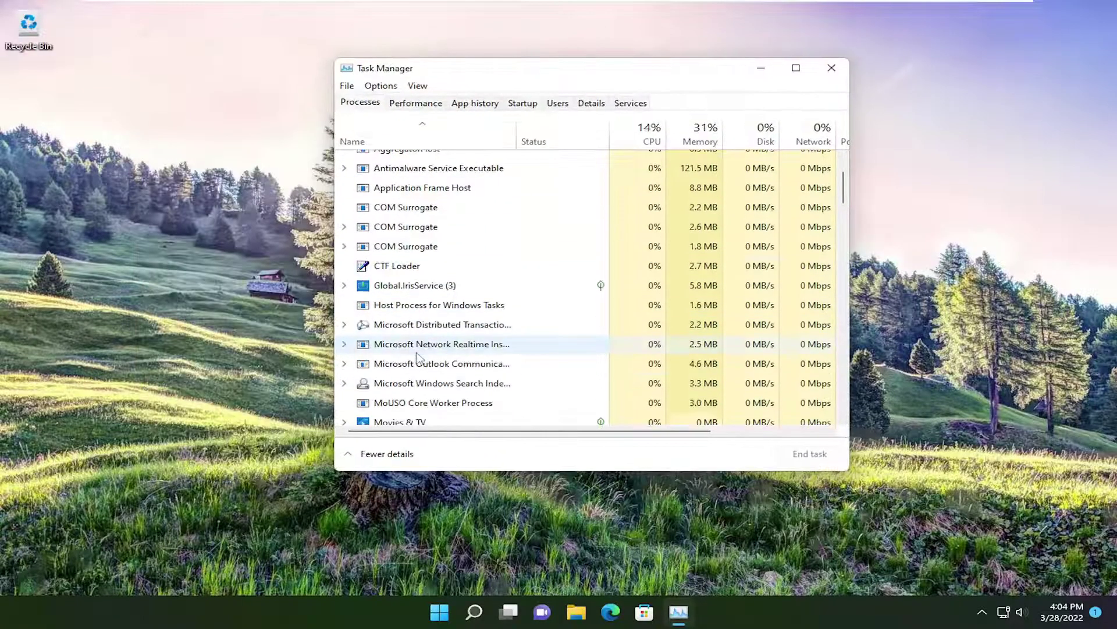
{"action": "scroll", "coordinate": [417, 356], "scroll_direction": "down", "scroll_amount": 12}
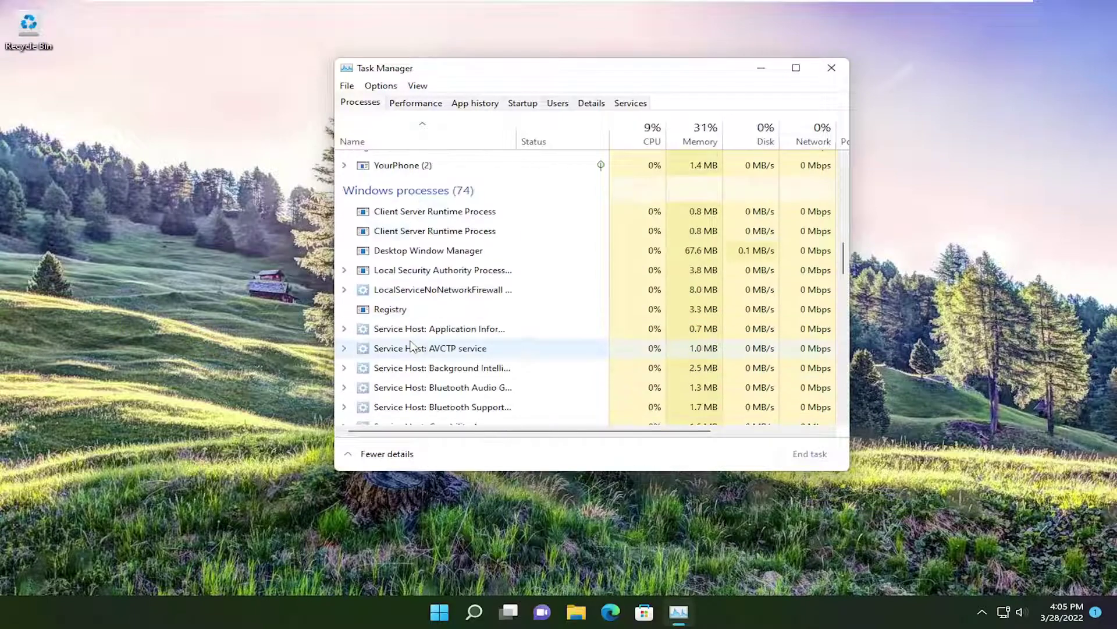
{"action": "scroll", "coordinate": [407, 343], "scroll_direction": "down", "scroll_amount": 3}
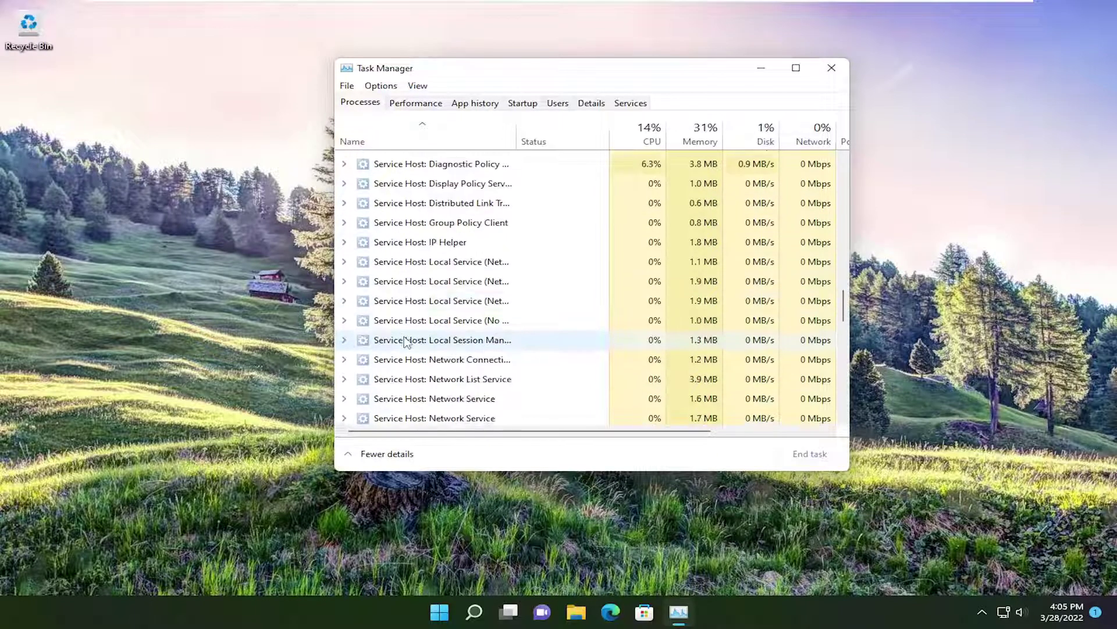
{"action": "scroll", "coordinate": [406, 343], "scroll_direction": "down", "scroll_amount": 3}
{"action": "scroll", "coordinate": [404, 349], "scroll_direction": "down", "scroll_amount": 3}
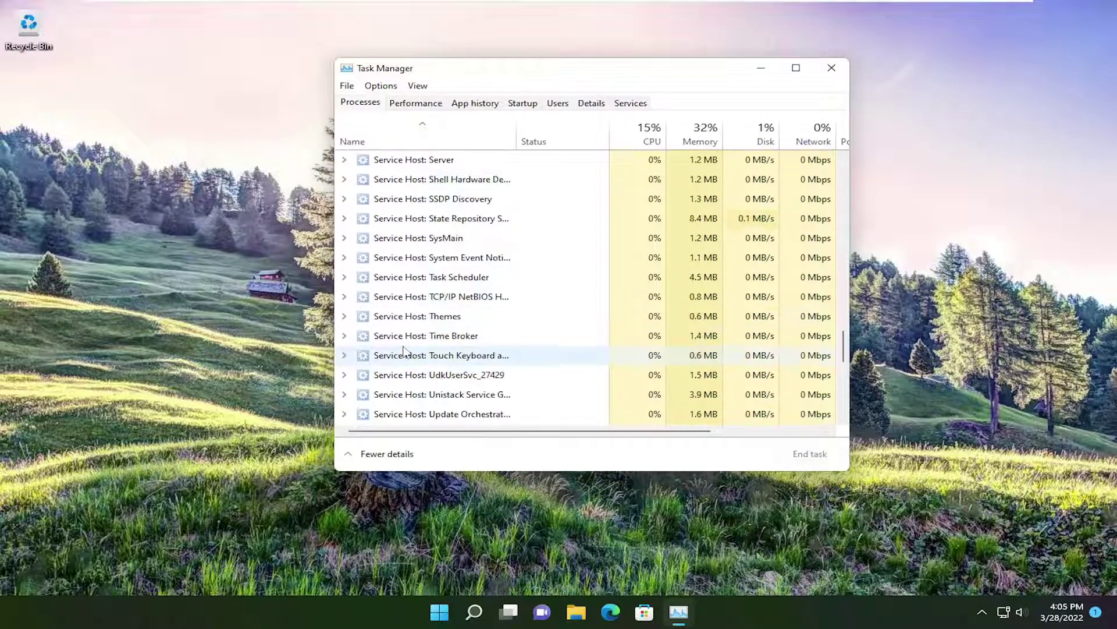
{"action": "scroll", "coordinate": [405, 353], "scroll_direction": "down", "scroll_amount": 5}
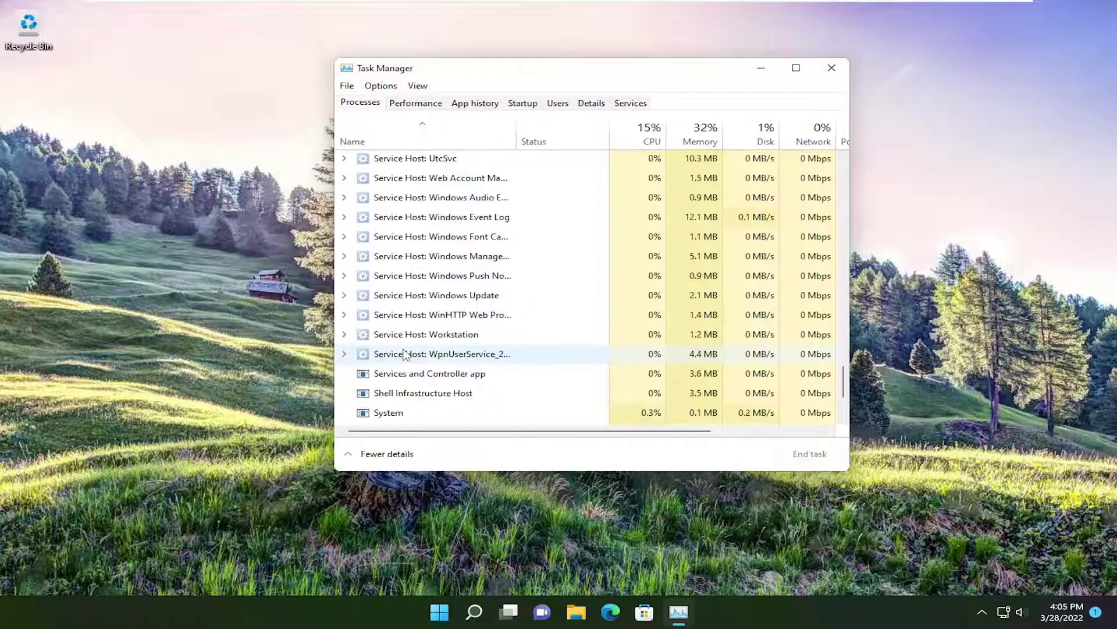
{"action": "scroll", "coordinate": [405, 354], "scroll_direction": "down", "scroll_amount": 3}
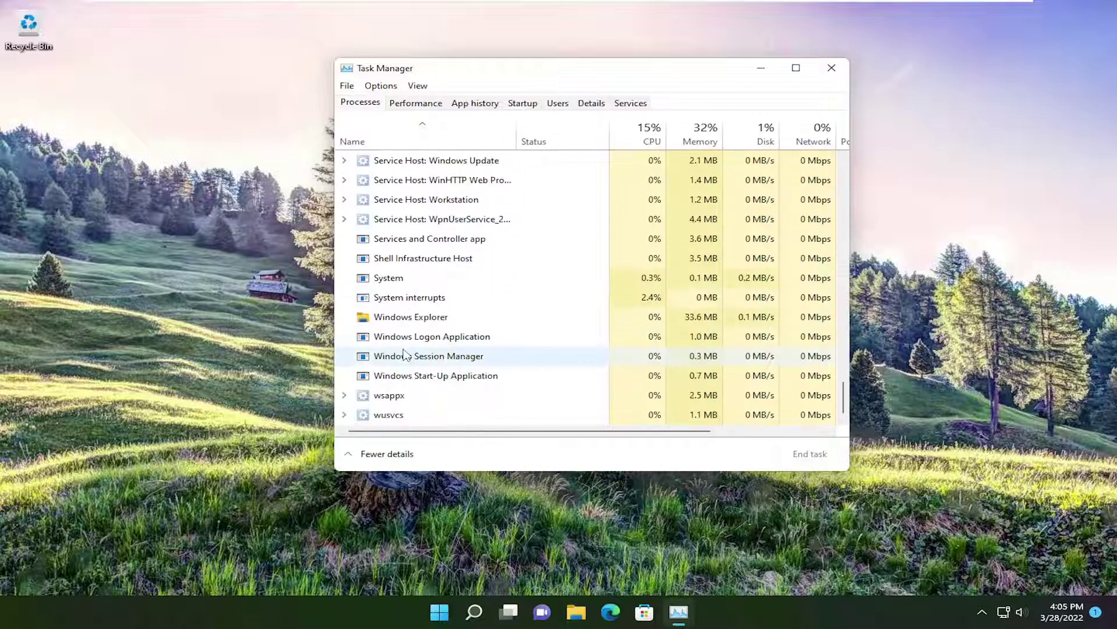
Step: Restart the Windows Explorer process so the taskbar moves up, then close Task Manager
{"action": "left_click", "coordinate": [382, 323]}
{"action": "right_click", "coordinate": [397, 321]}
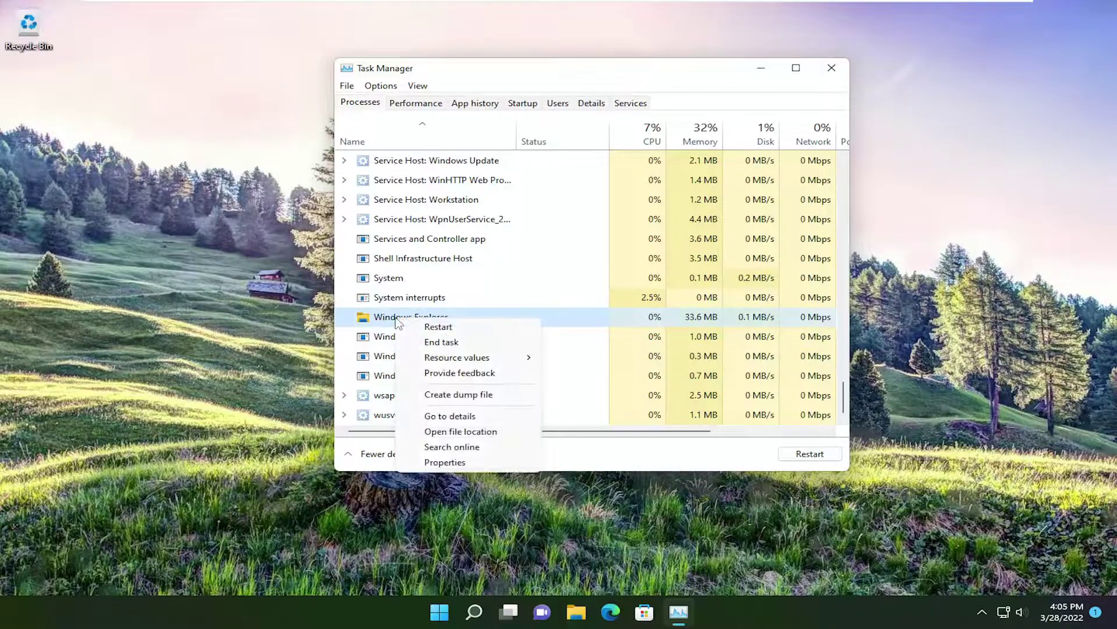
{"action": "left_click", "coordinate": [431, 327]}
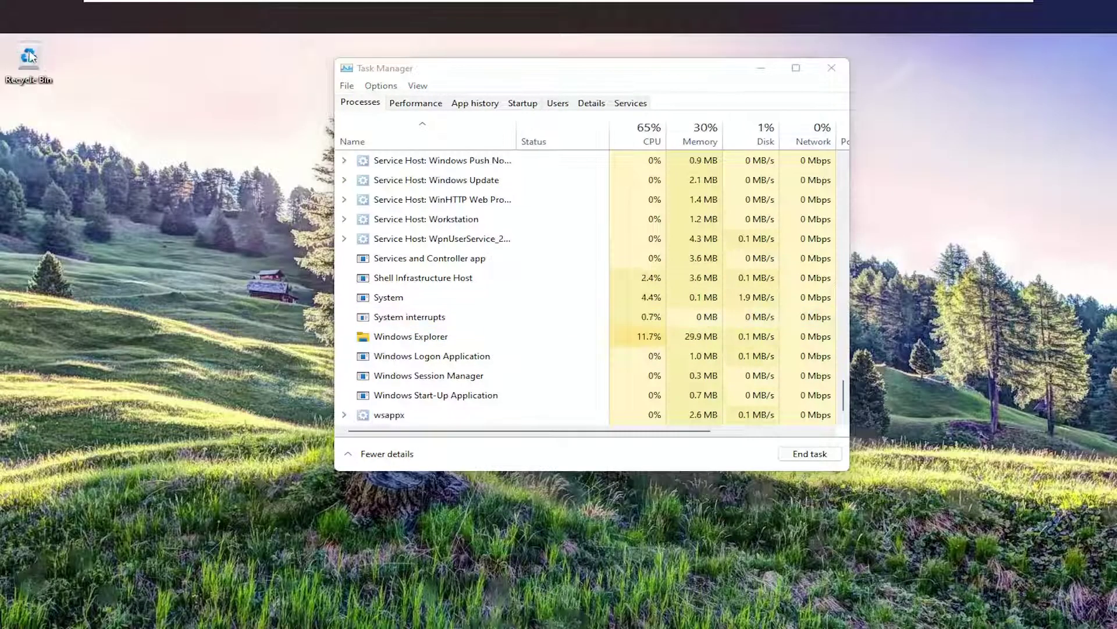
{"action": "left_click", "coordinate": [832, 68]}
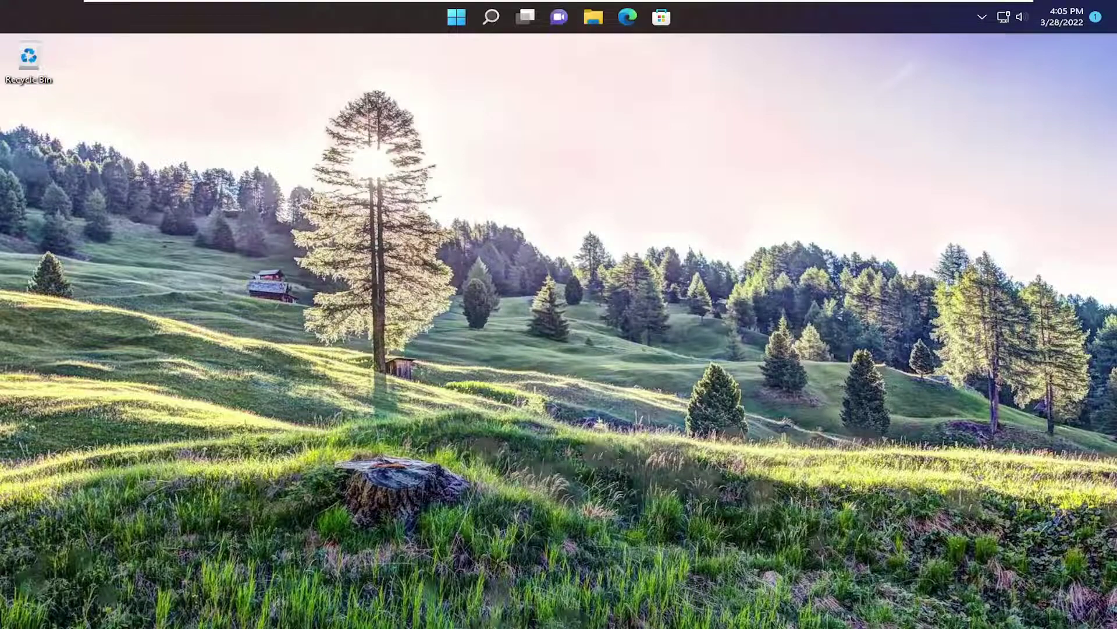